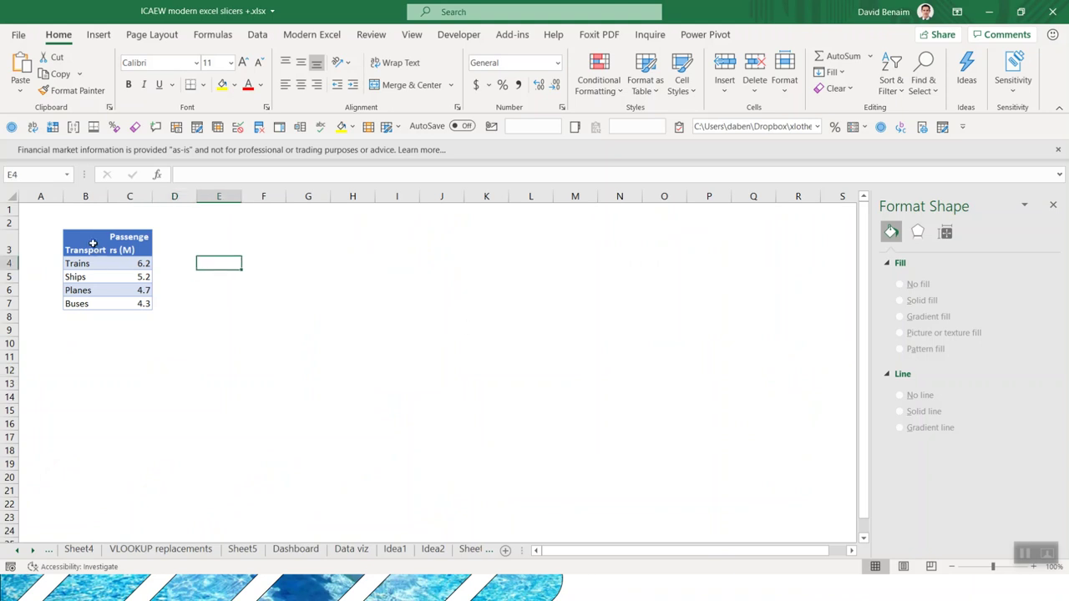
Insert a clustered column chart of the passengers table B3:C7
left_click_drag(96, 249, 135, 303)
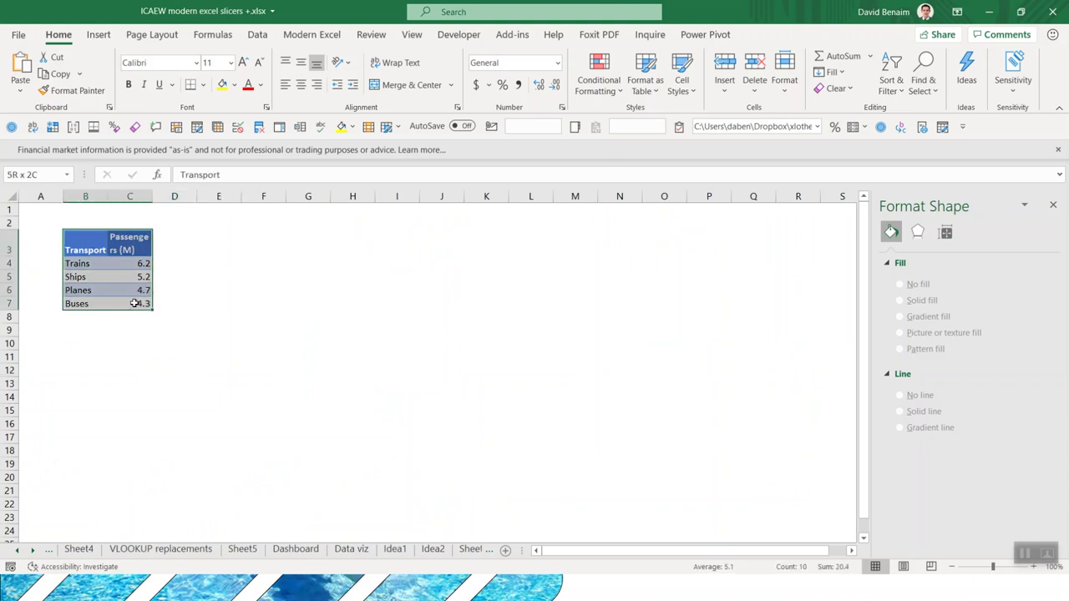
left_click(98, 34)
left_click(372, 60)
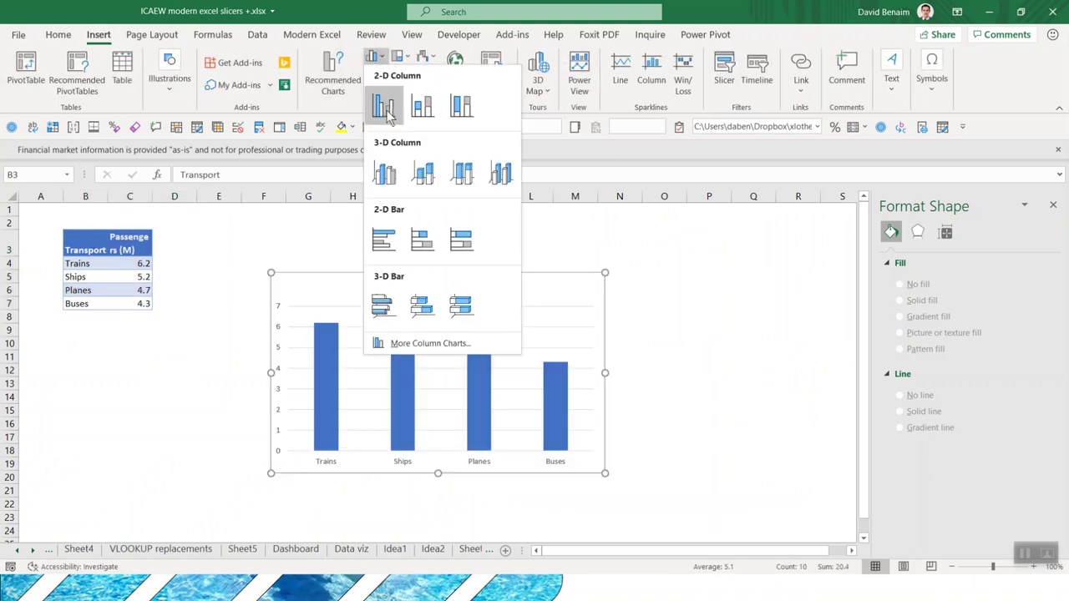
left_click(383, 107)
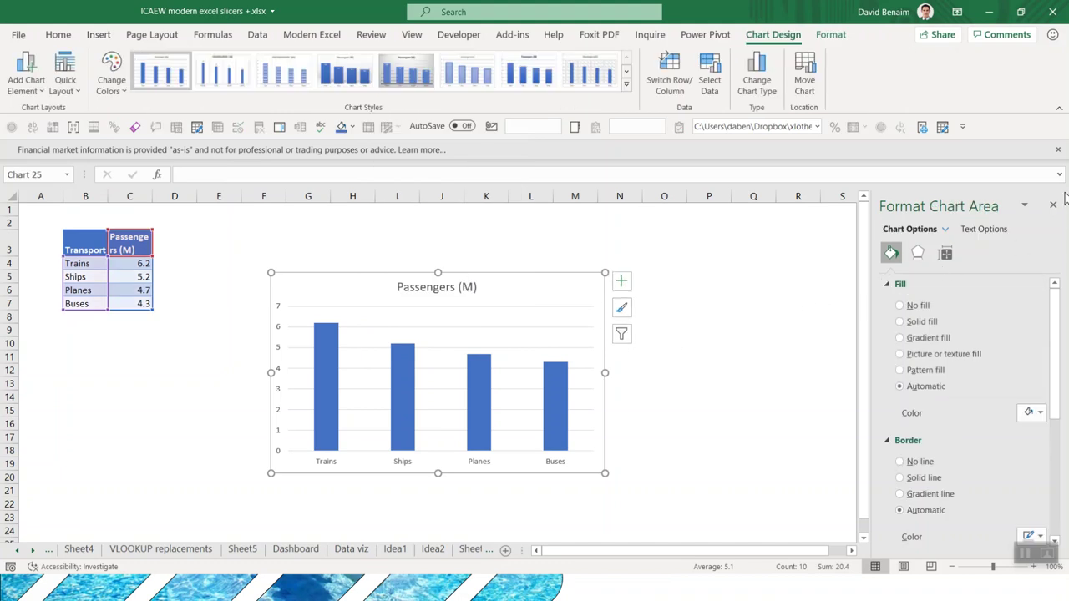
Remove the chart's horizontal gridlines and vertical value axis
left_click(650, 292)
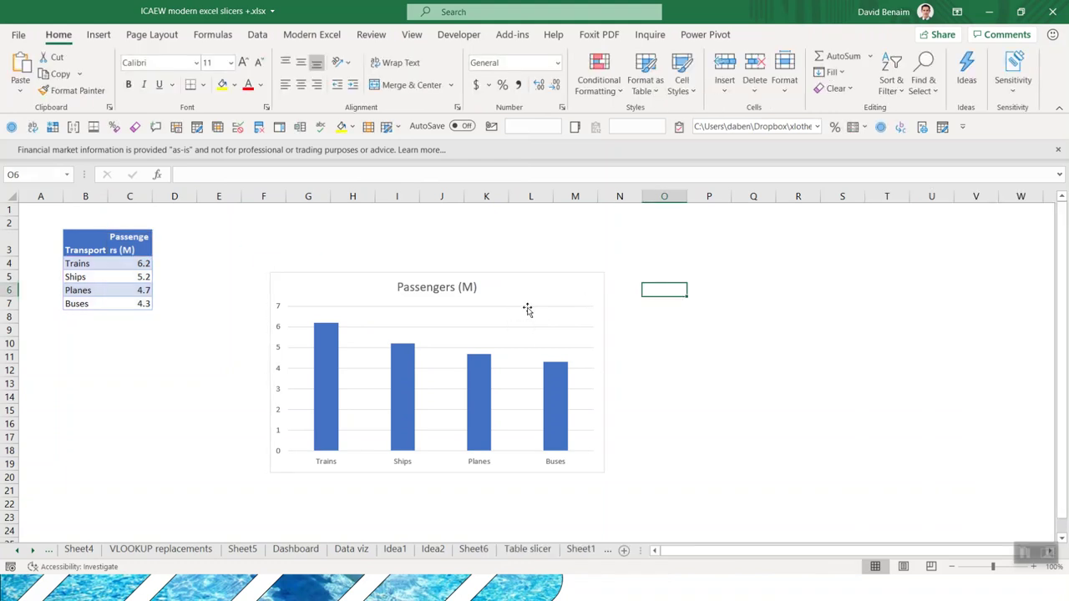
left_click(571, 330)
left_click(570, 327)
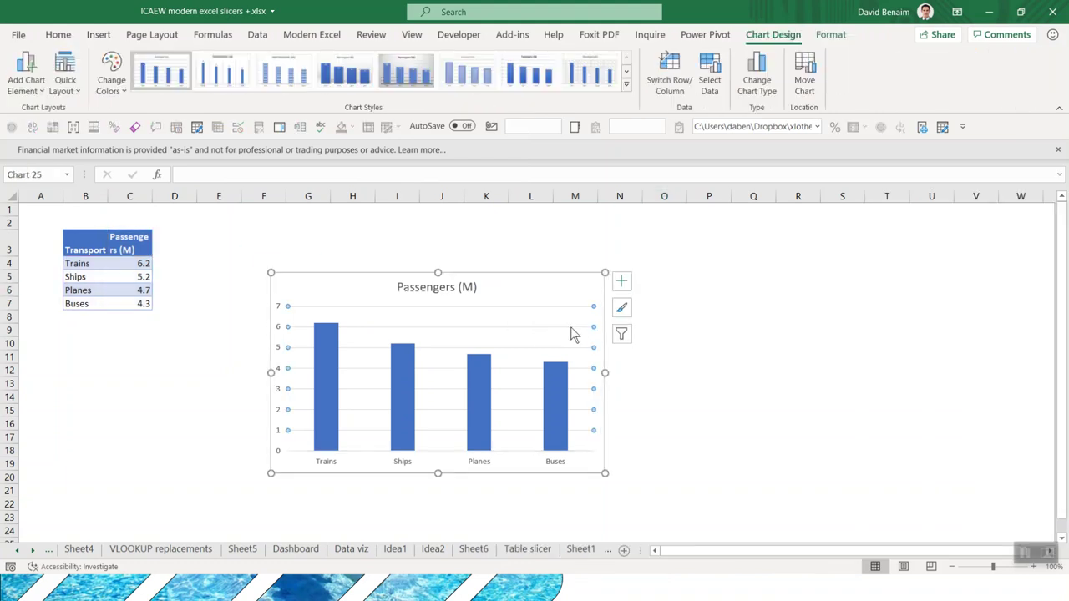
left_click(572, 334)
left_click(279, 316)
key("Delete")
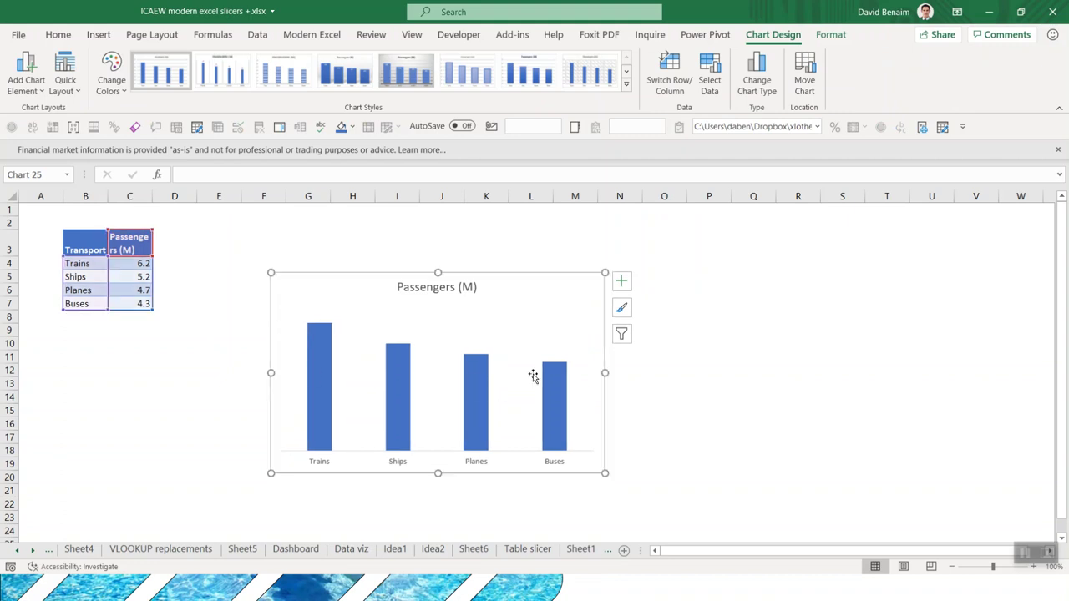
left_click(210, 276)
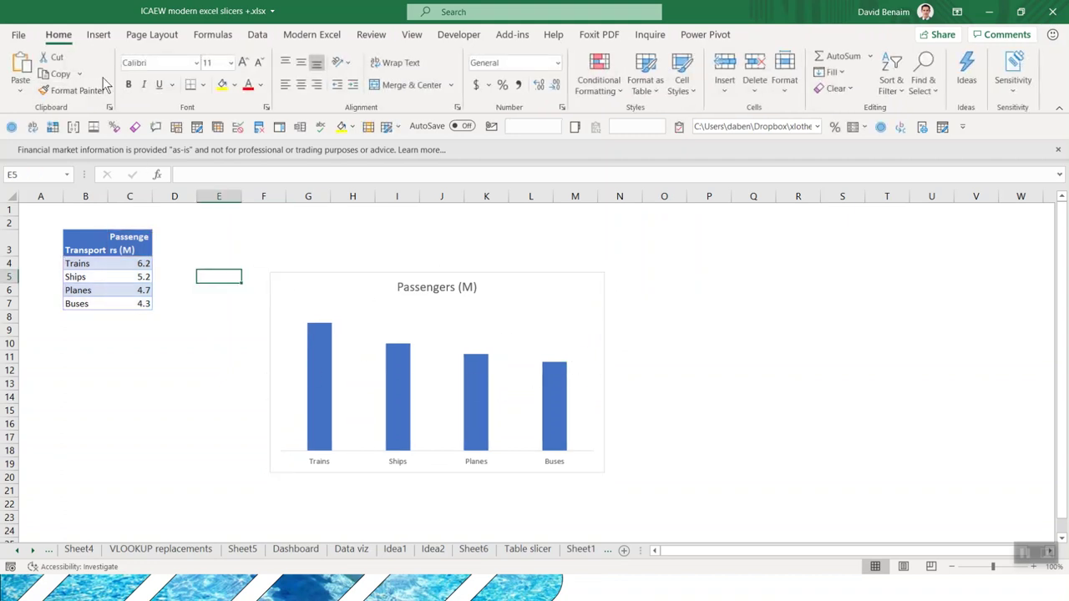
Insert the train, ship, bus and airplane icons from the Vehicles icon category
left_click(98, 35)
left_click(172, 77)
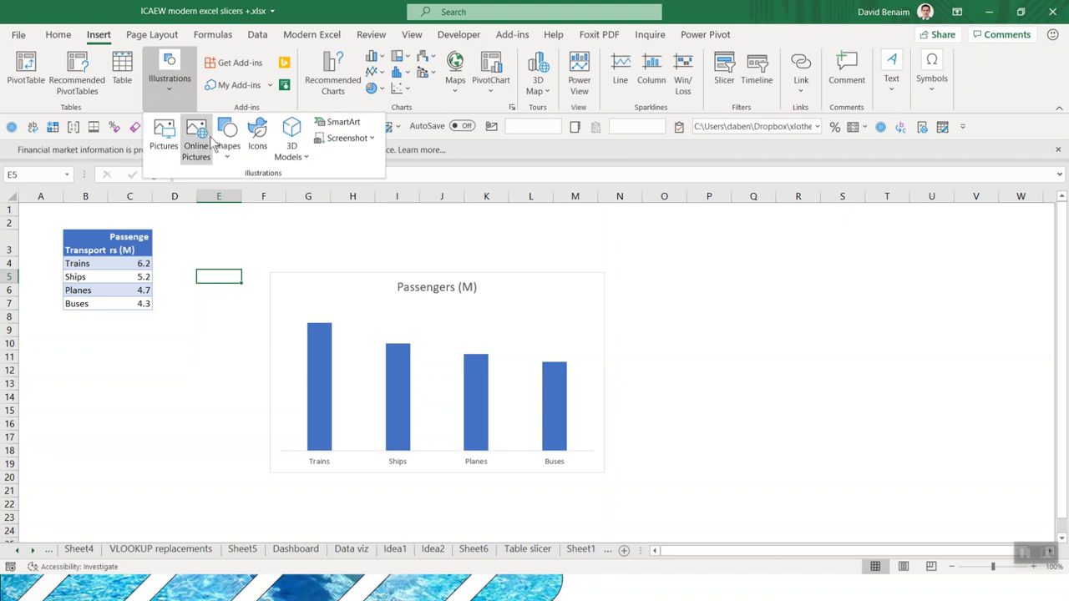
left_click(257, 150)
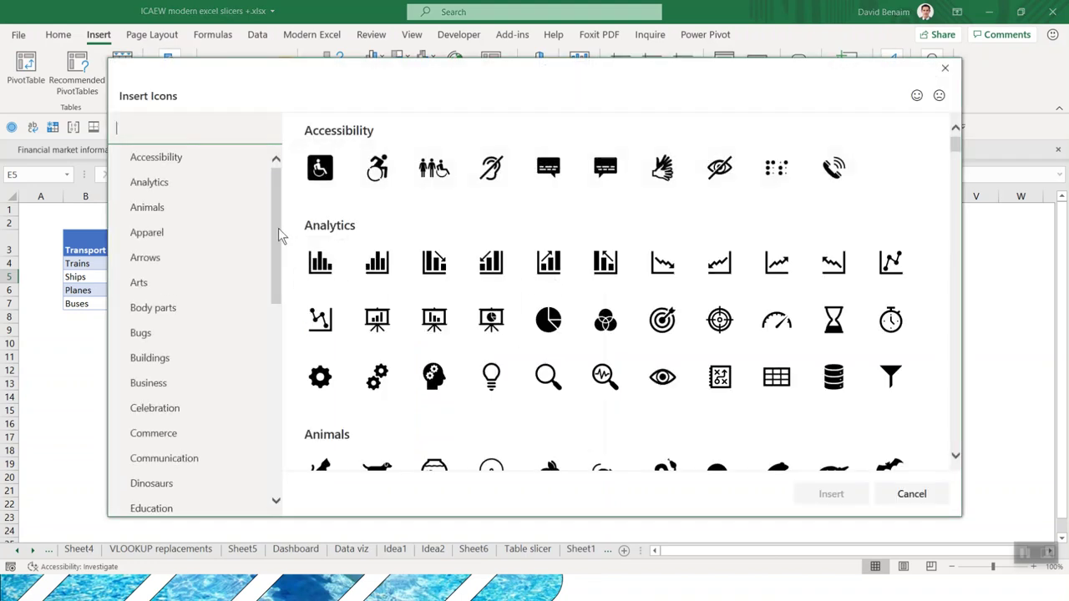
left_click_drag(279, 234, 282, 474)
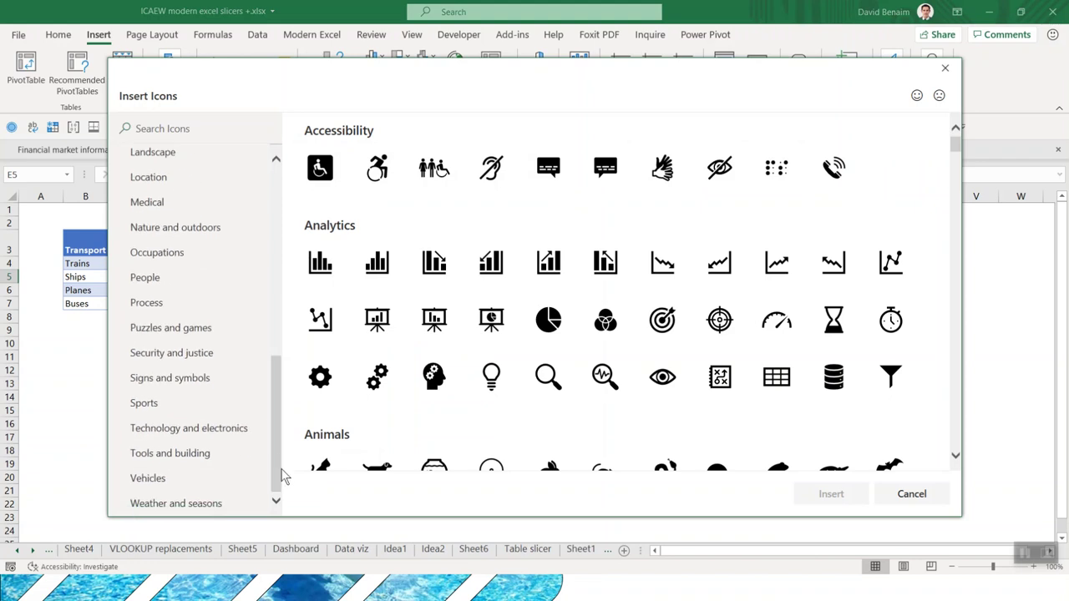
left_click(220, 480)
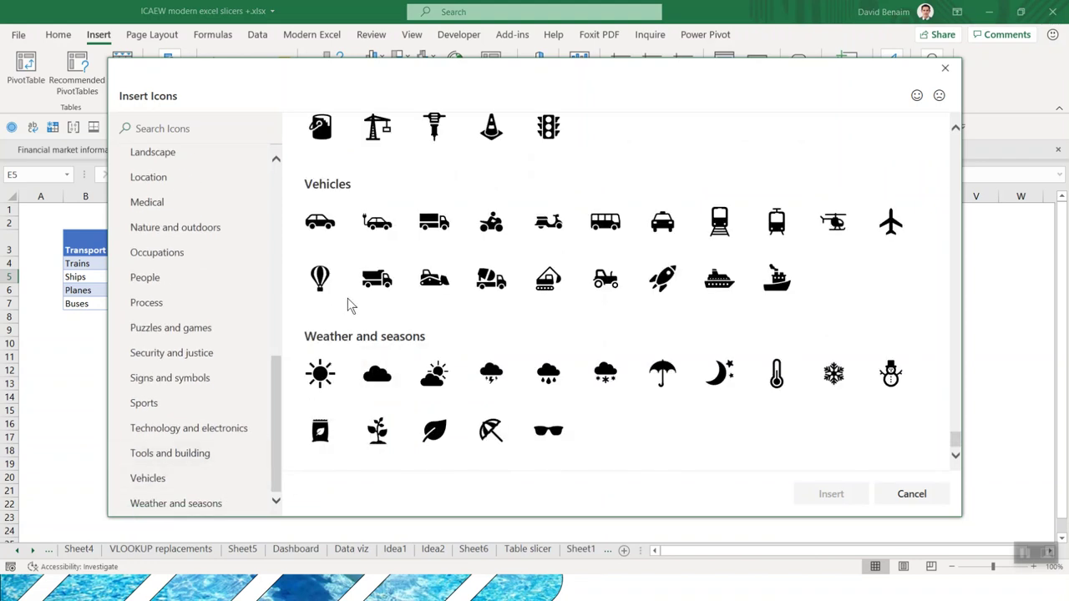
left_click(725, 229)
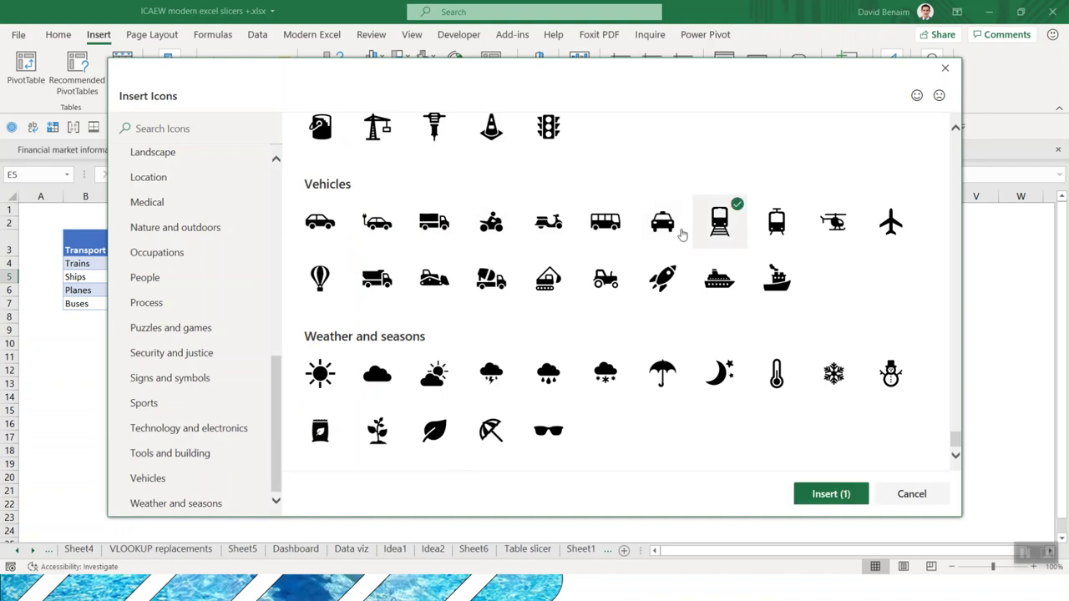
left_click(716, 283)
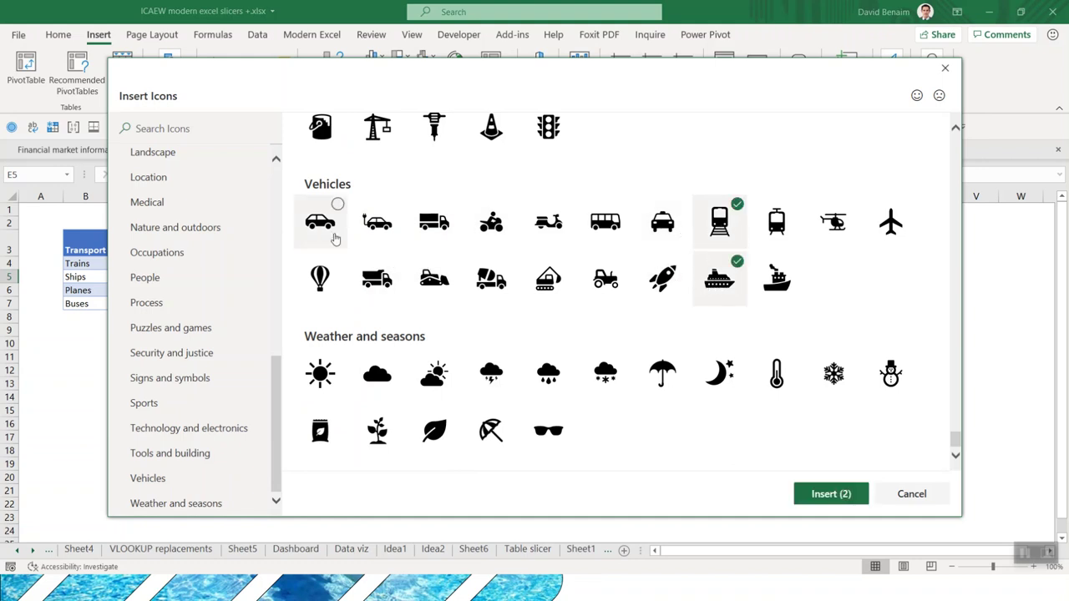
left_click(607, 229)
left_click(889, 226)
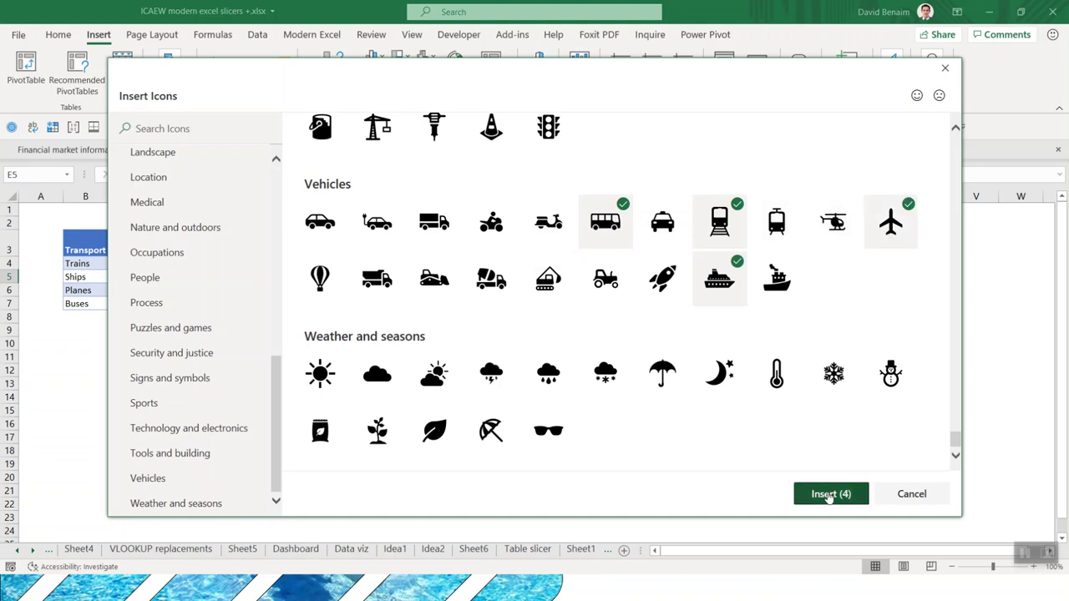
left_click(830, 493)
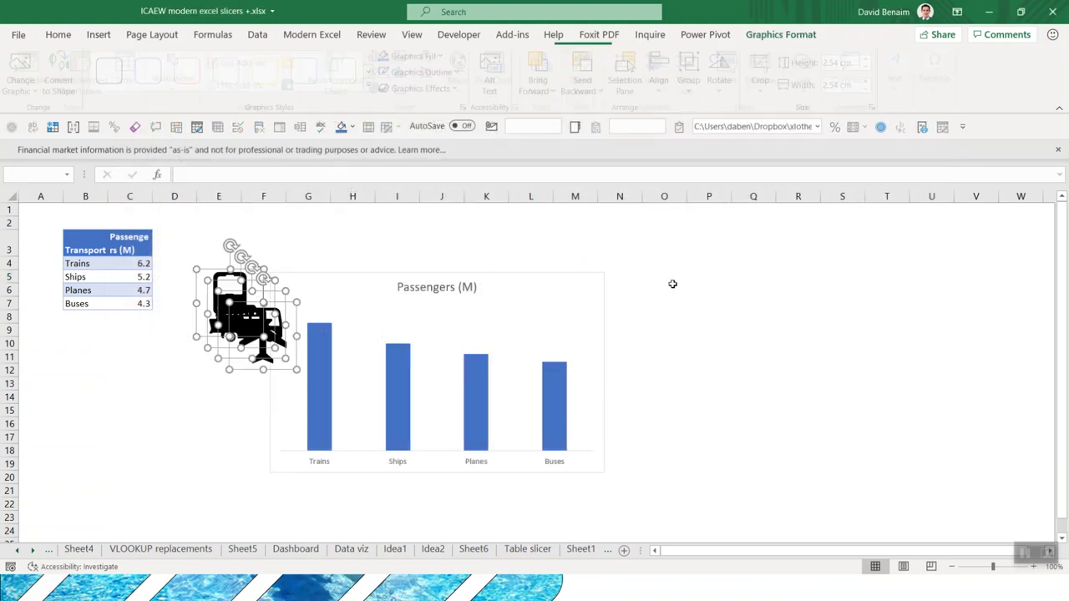
Spread the icons out, colouring the airplane blue and the bus orange
left_click_drag(243, 350, 163, 416)
left_click(263, 288)
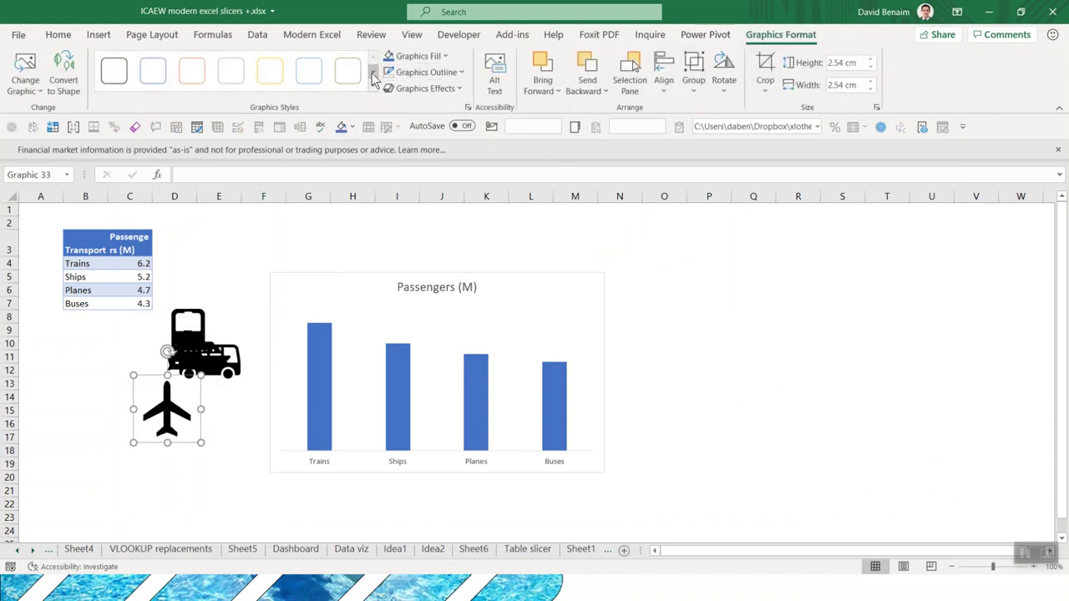
left_click(153, 70)
left_click(179, 334)
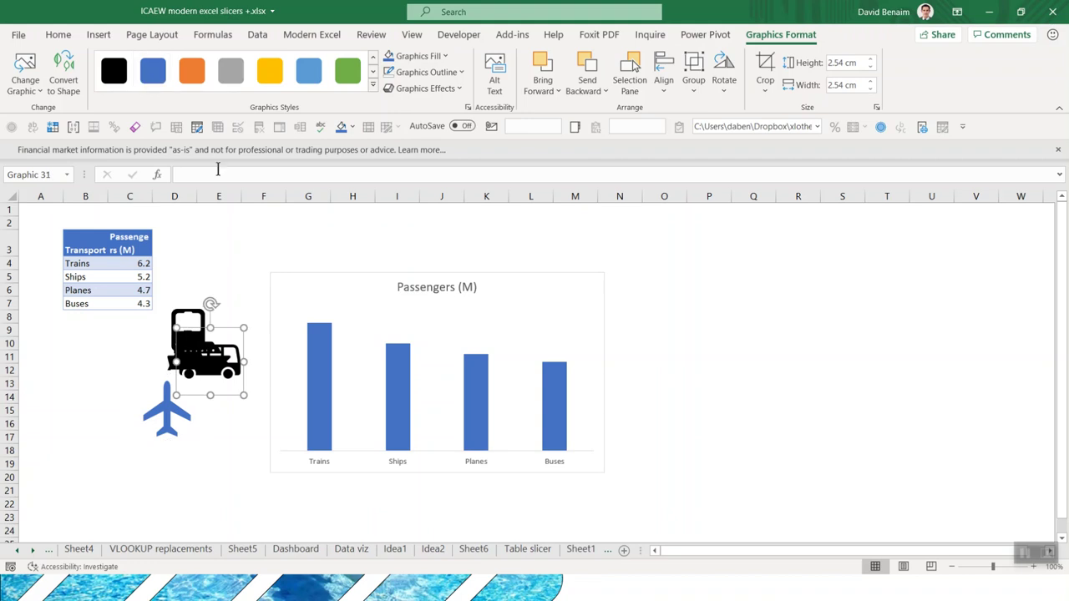
left_click(202, 82)
left_click_drag(207, 357, 109, 360)
Colour the ship icon yellow and the train icon green
left_click(269, 71)
left_click(192, 328)
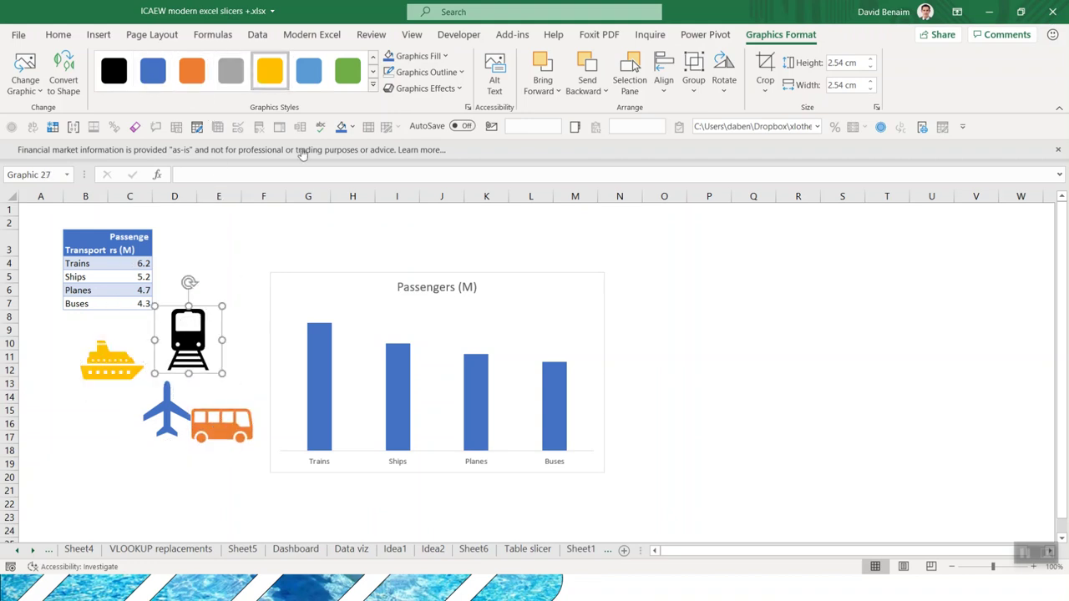
left_click(347, 71)
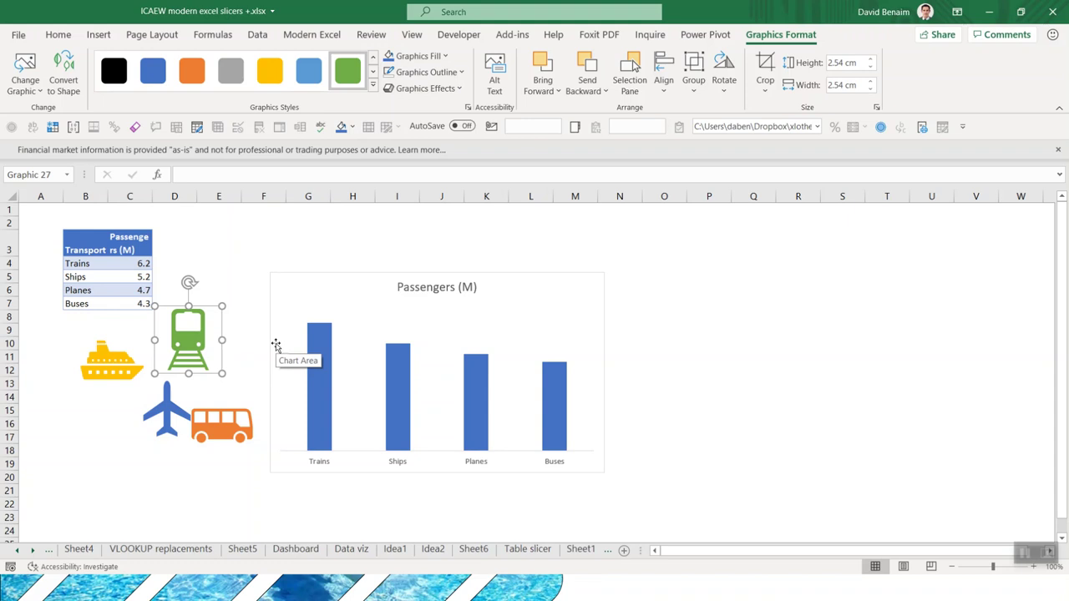
left_click(251, 277)
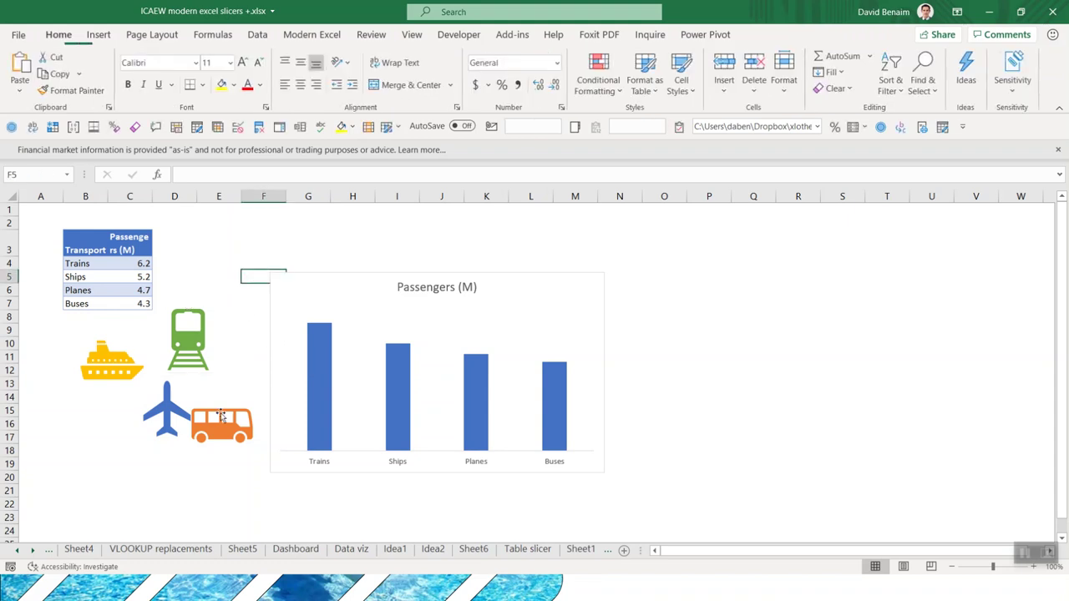
left_click(175, 351)
Copy the green train icon and paste it as the Trains bar's fill
right_click(176, 351)
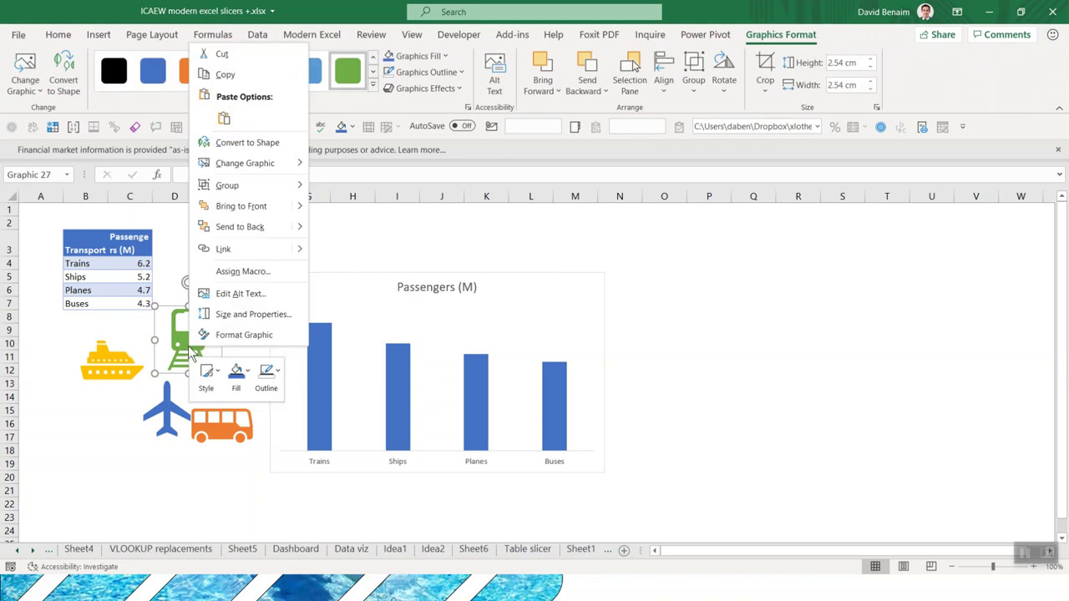
left_click(246, 75)
left_click(330, 357)
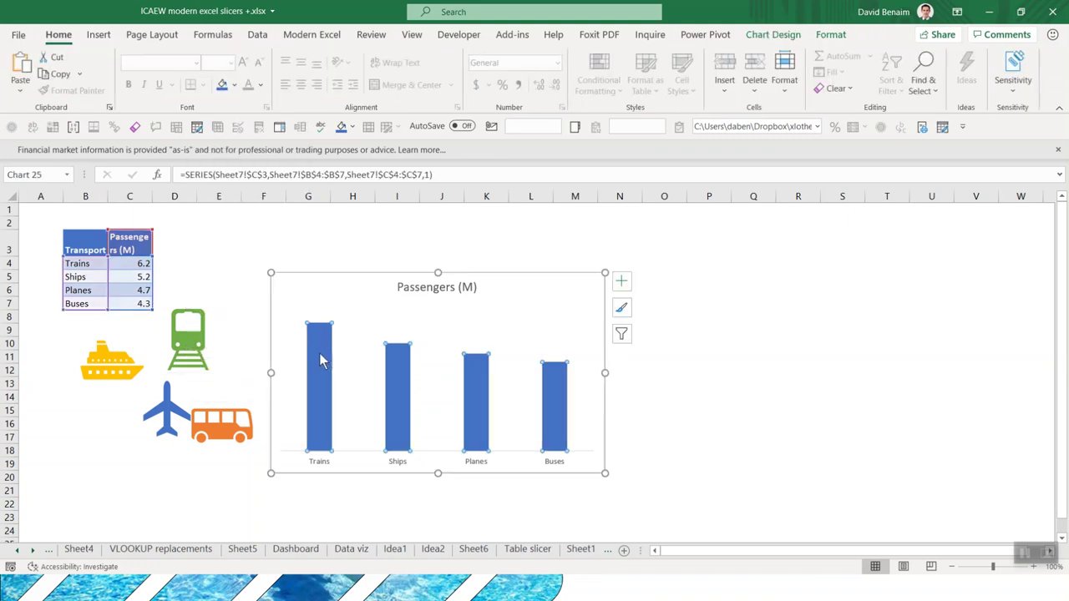
left_click(326, 351)
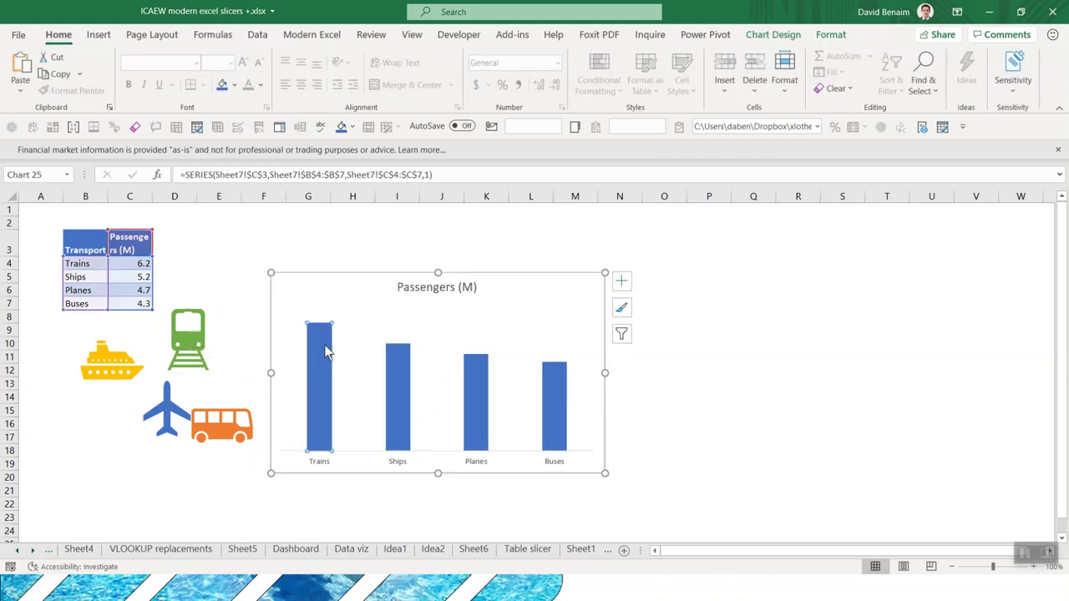
key("ctrl+v")
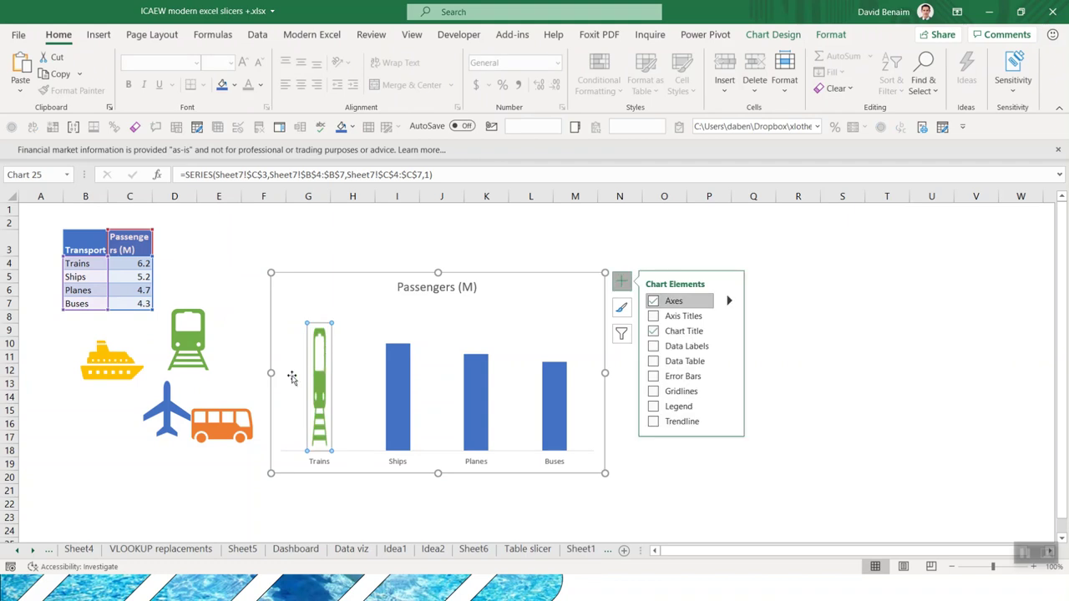
left_click(256, 262)
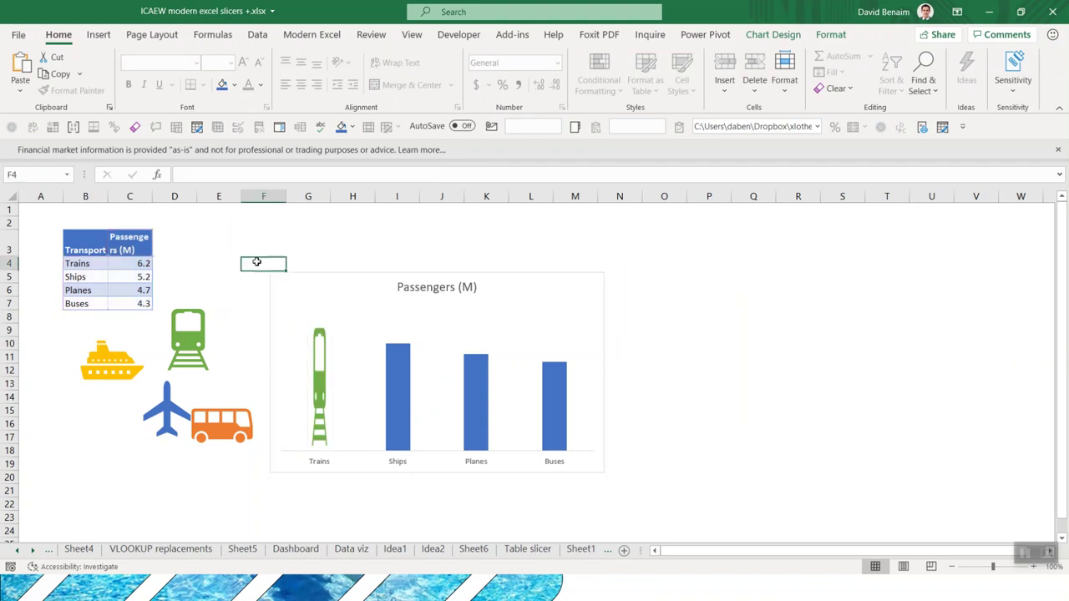
Fill the Ships bar with the yellow ship icon
left_click(127, 376)
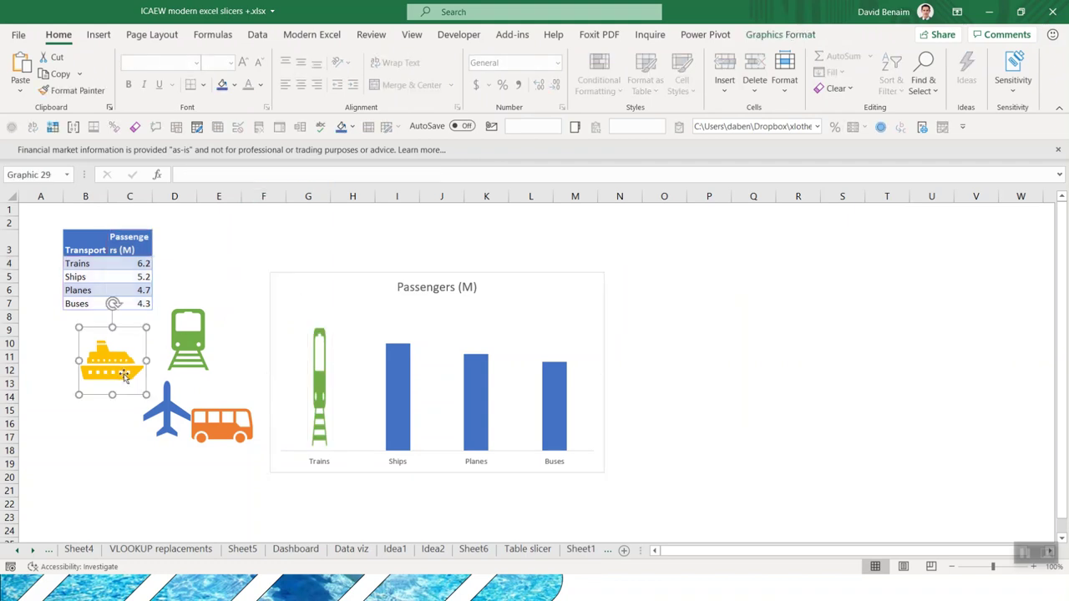
double_click(397, 389)
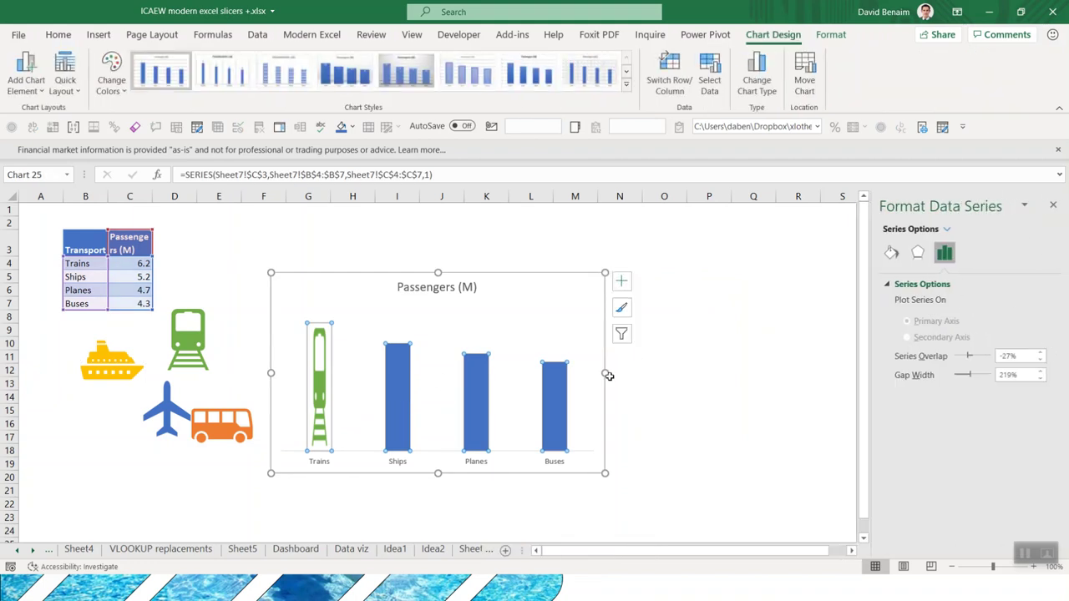
left_click(405, 373)
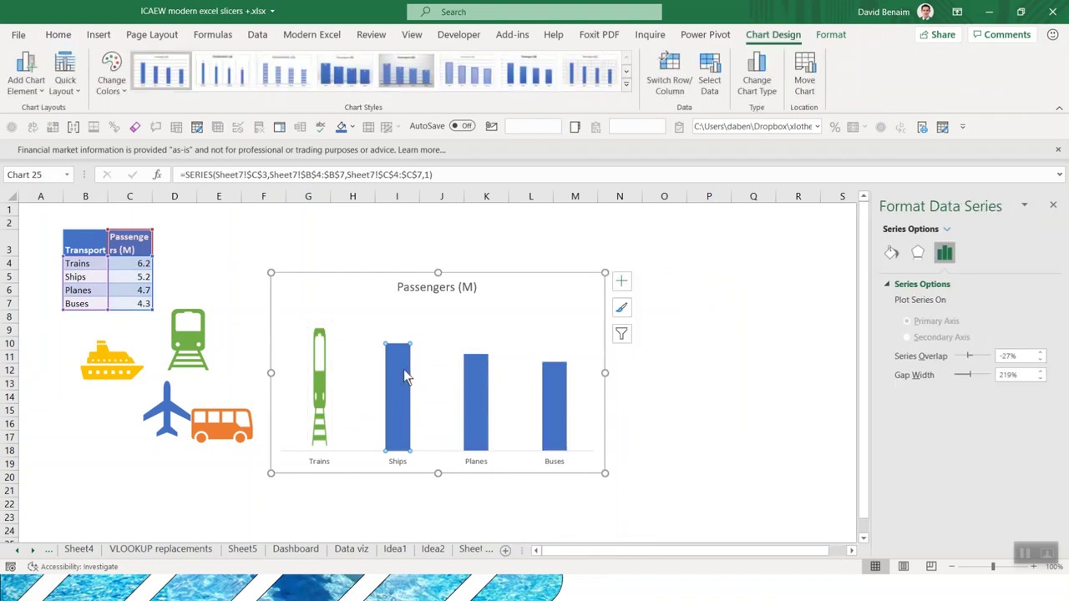
key("ctrl+v")
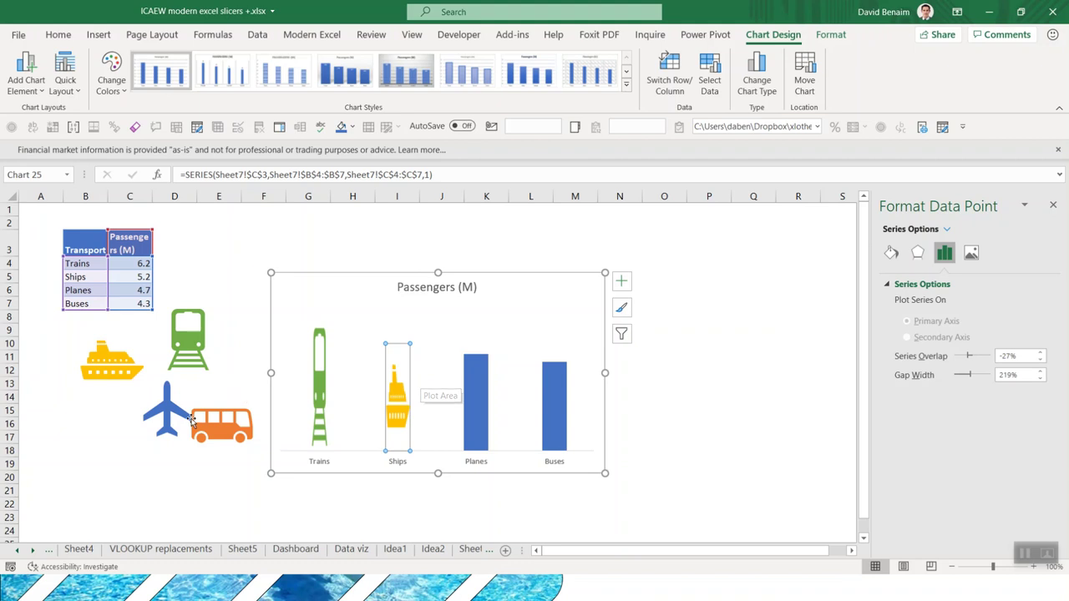
Fill the Planes and Buses bars with the blue plane and orange bus icons
left_click(168, 407)
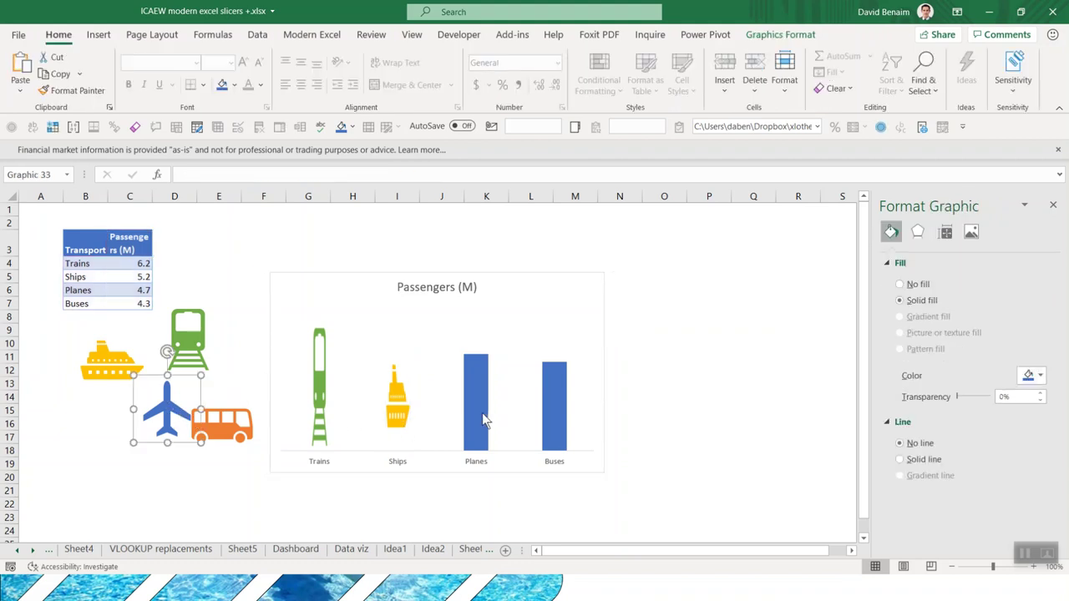
left_click(483, 373)
left_click(483, 373)
key("ctrl+v")
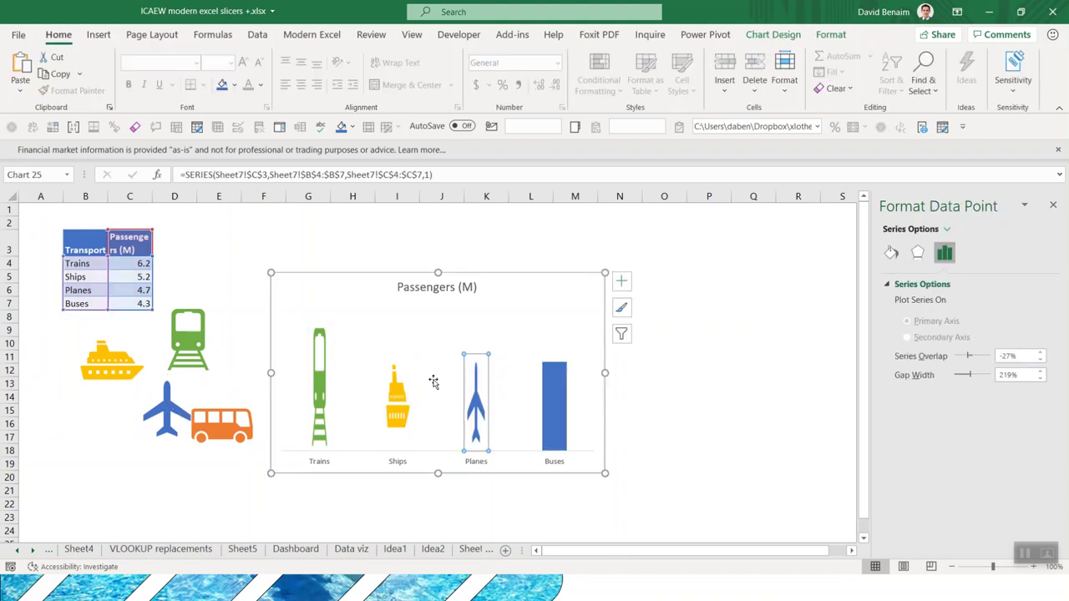
left_click(242, 417)
left_click(555, 406)
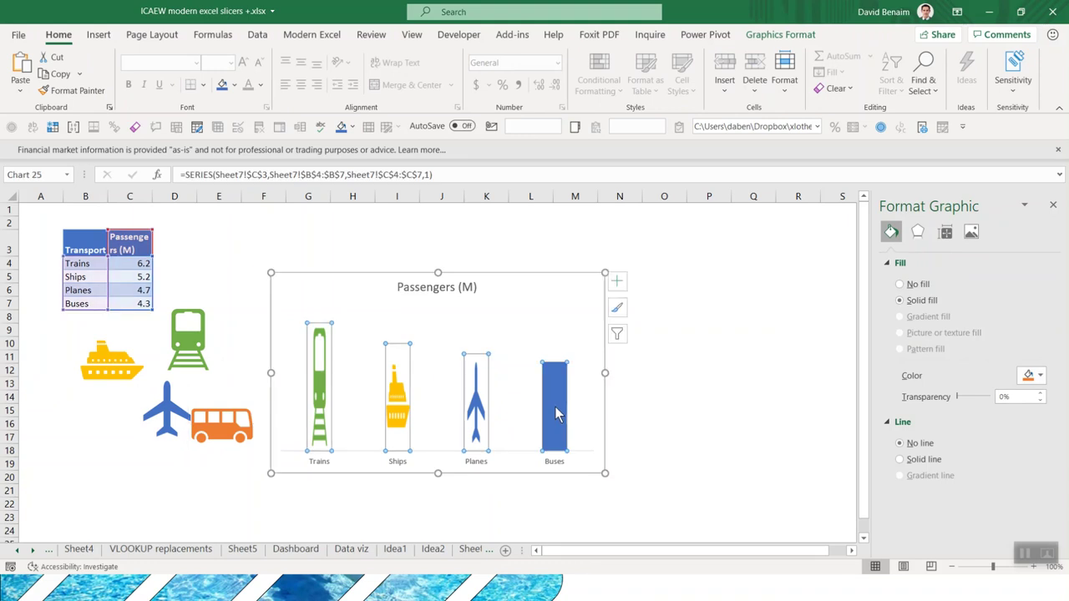
left_click(555, 406)
key("ctrl+v")
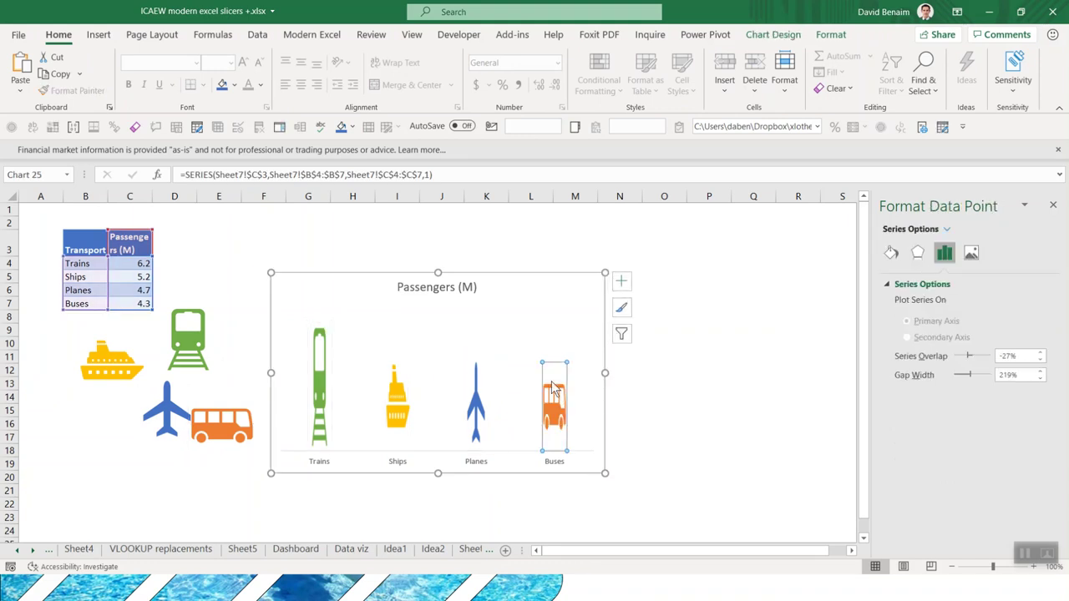
Set the Buses and Planes bars to a stacked picture fill scaled with the data
left_click(892, 257)
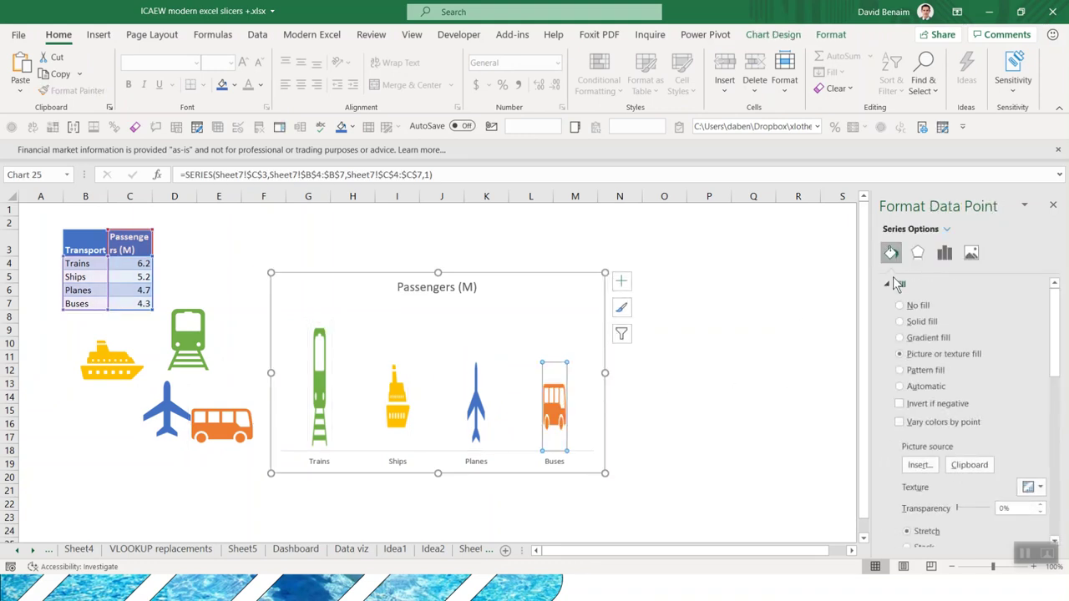
left_click_drag(1057, 359, 1057, 434)
left_click(969, 340)
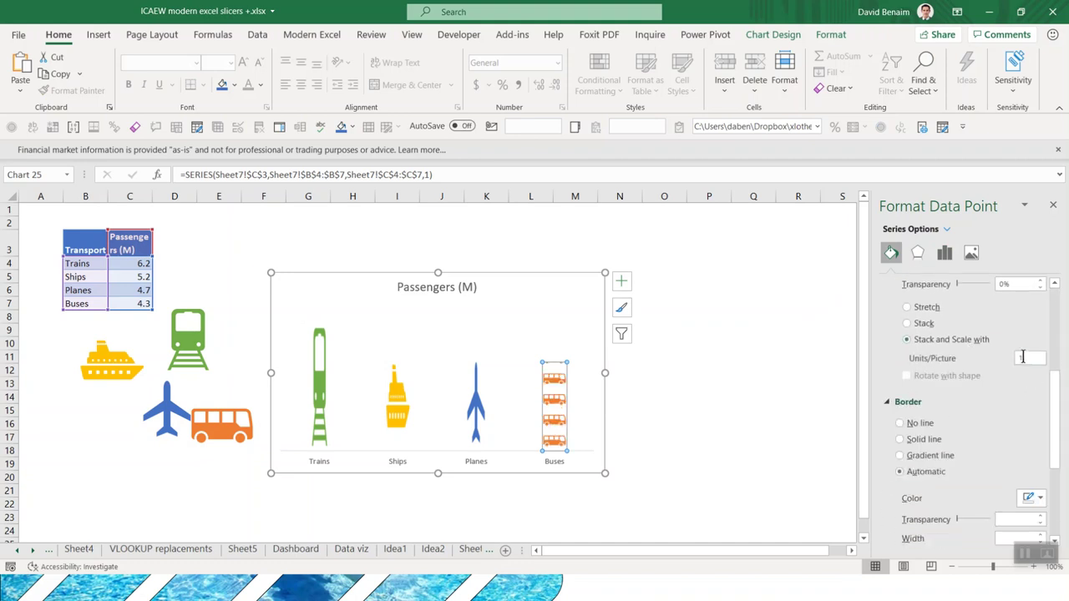
left_click(483, 398)
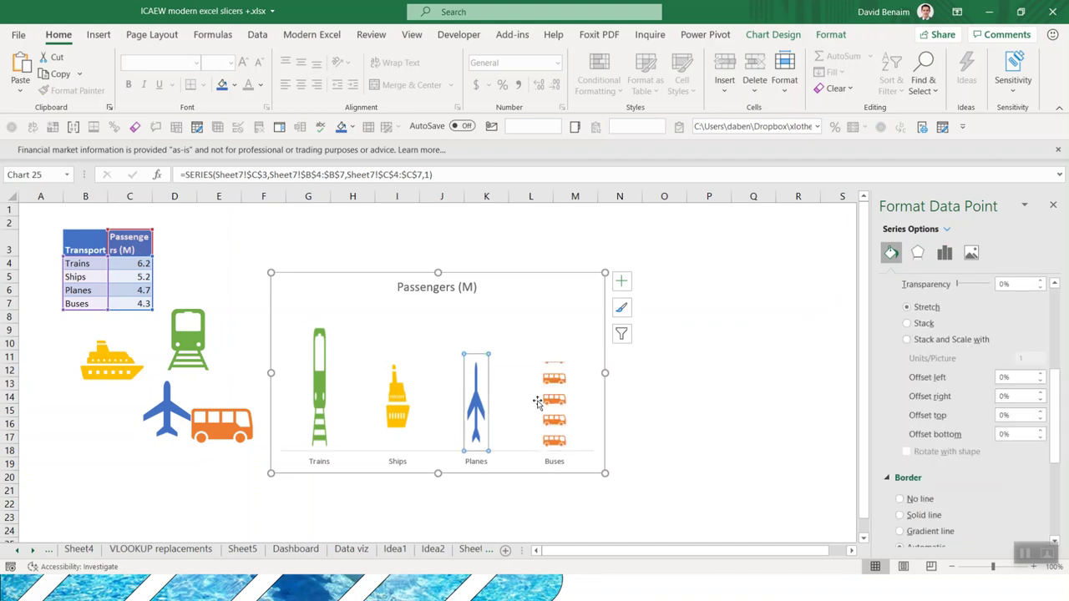
left_click(969, 340)
Stack the ship and train icons in their bars and view the finished pictograph
left_click(408, 402)
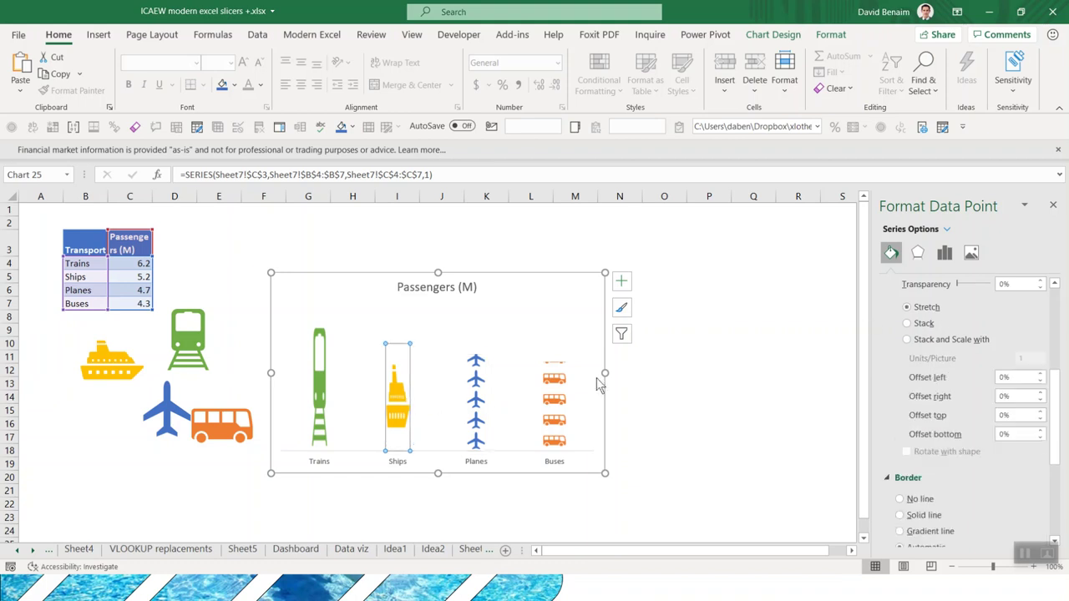
left_click(928, 340)
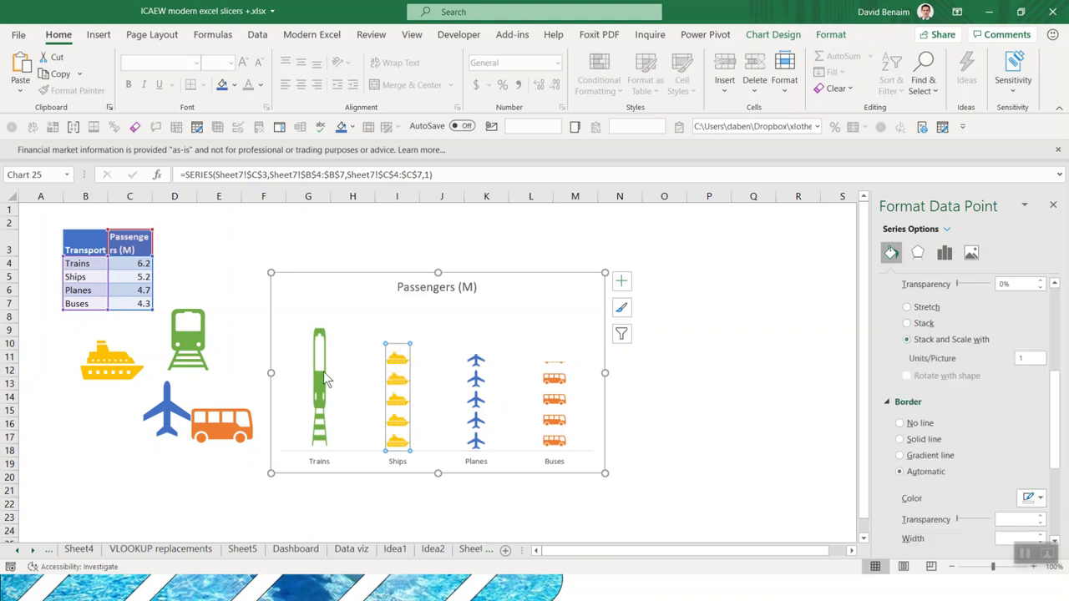
left_click(323, 371)
left_click(953, 342)
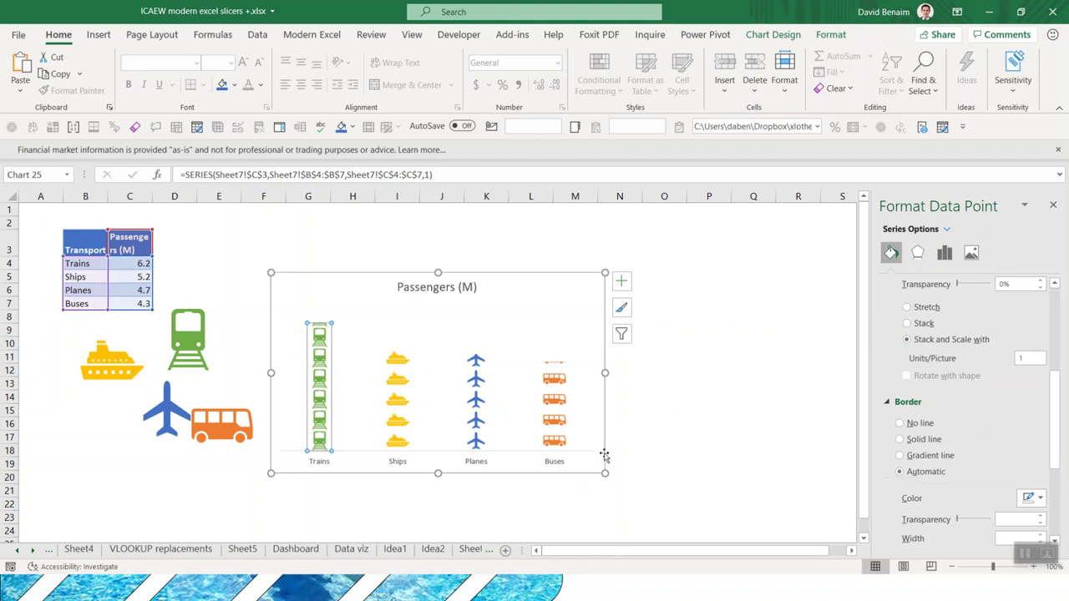
left_click(565, 465)
left_click(564, 470)
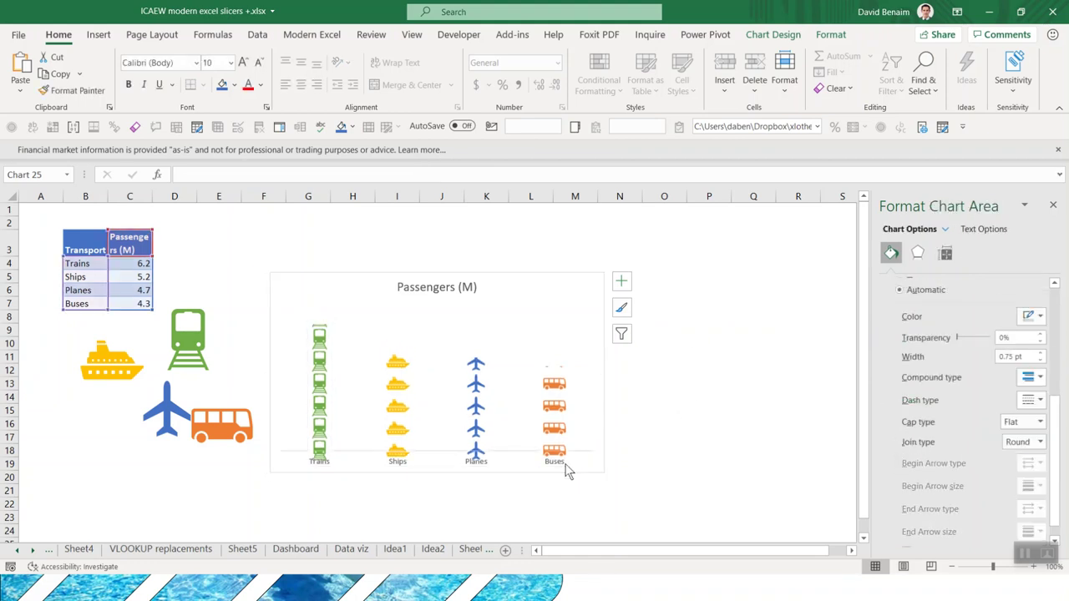
left_click(709, 356)
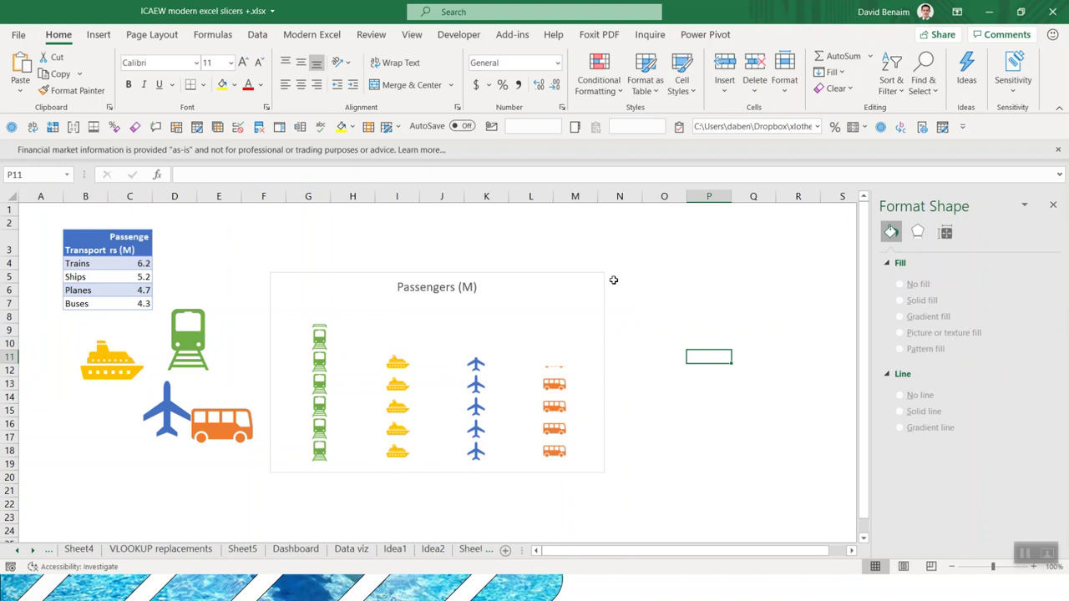
key("alt+Tab")
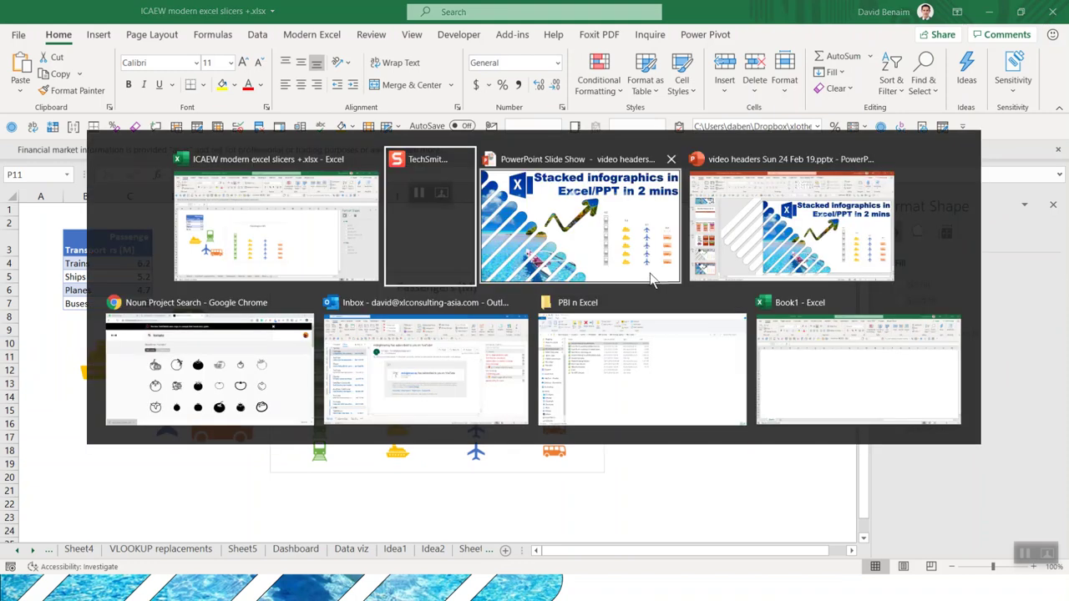
Switch to the Noun Project tomato search results and open the solid black tomato icon
key("Tab")
key("Tab")
key("Tab")
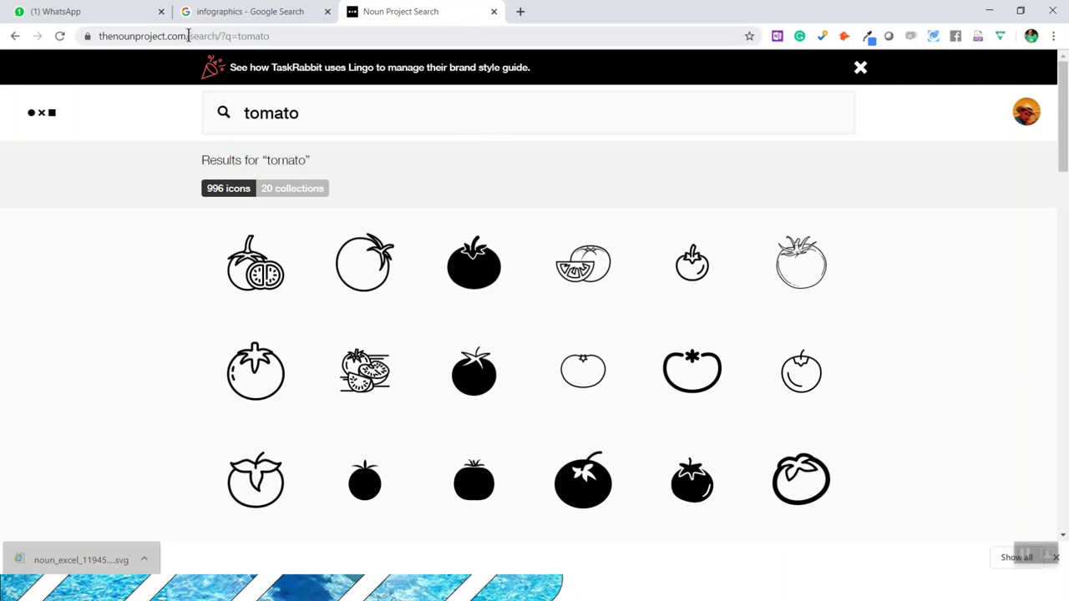
scroll(479, 343, "down", 15)
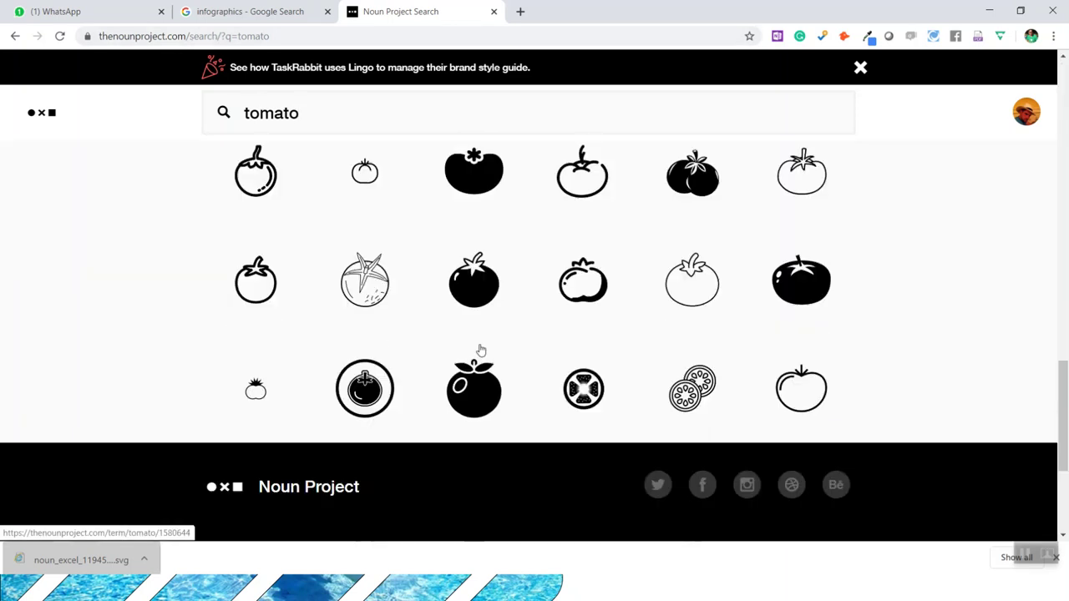
scroll(480, 352, "up", 15)
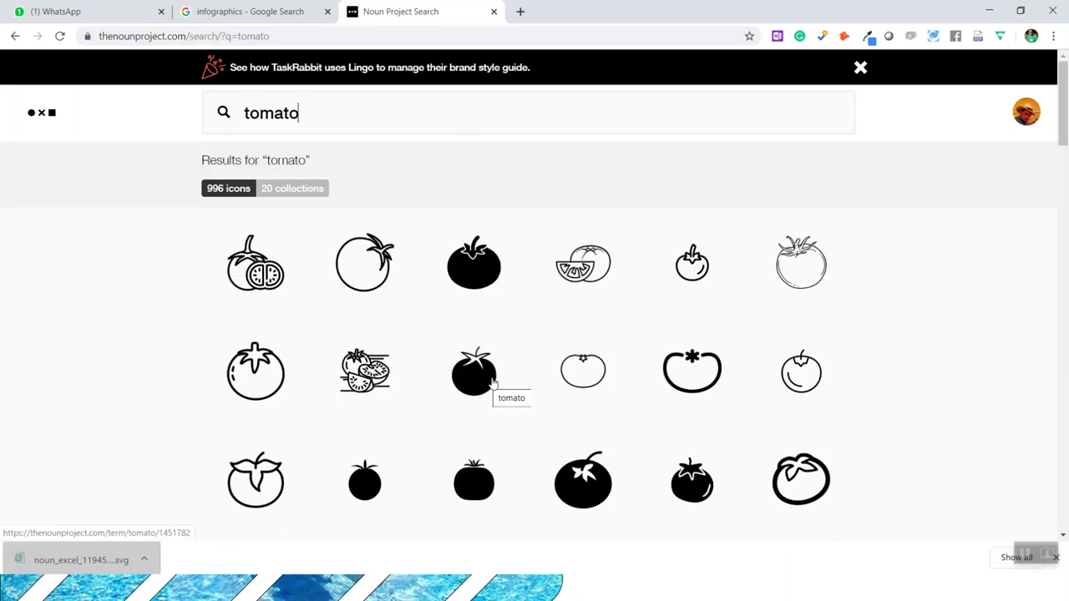
left_click(491, 261)
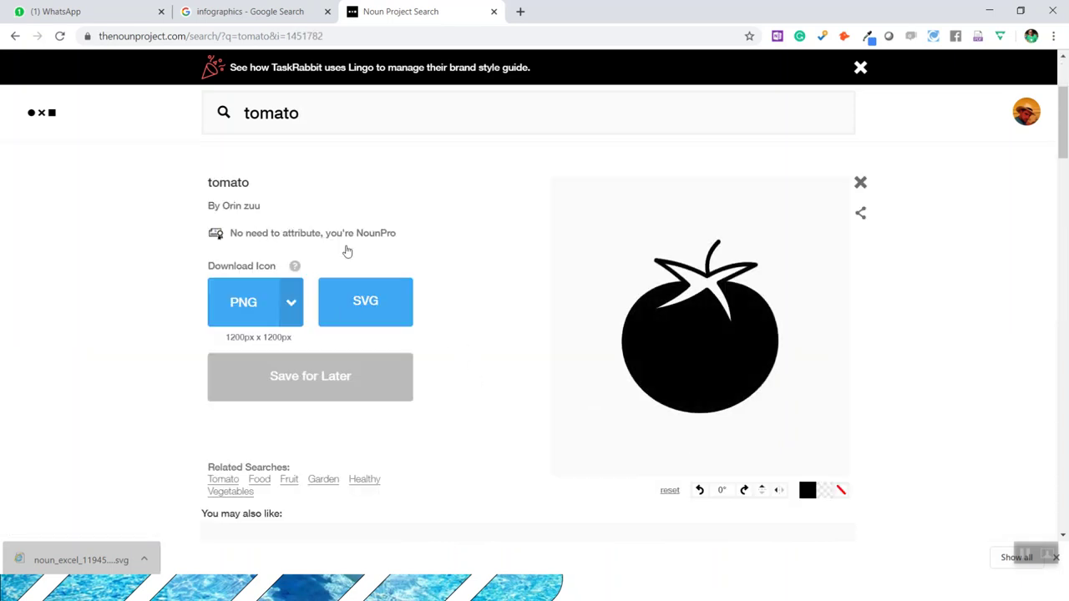
Download the tomato icon as SVG, drop it onto the slide's arrow, and colour it purple
left_click(390, 307)
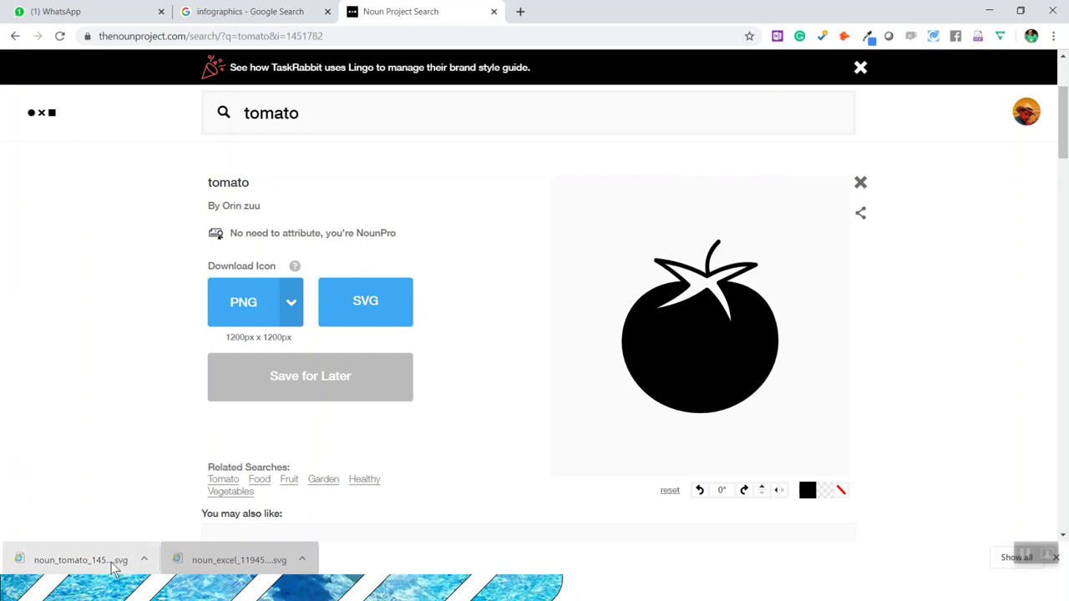
left_click_drag(115, 566, 483, 288)
key("alt+Tab")
key("alt+Tab")
key("alt+Tab")
key("alt+Tab")
left_click_drag(577, 257, 681, 383)
left_click(389, 57)
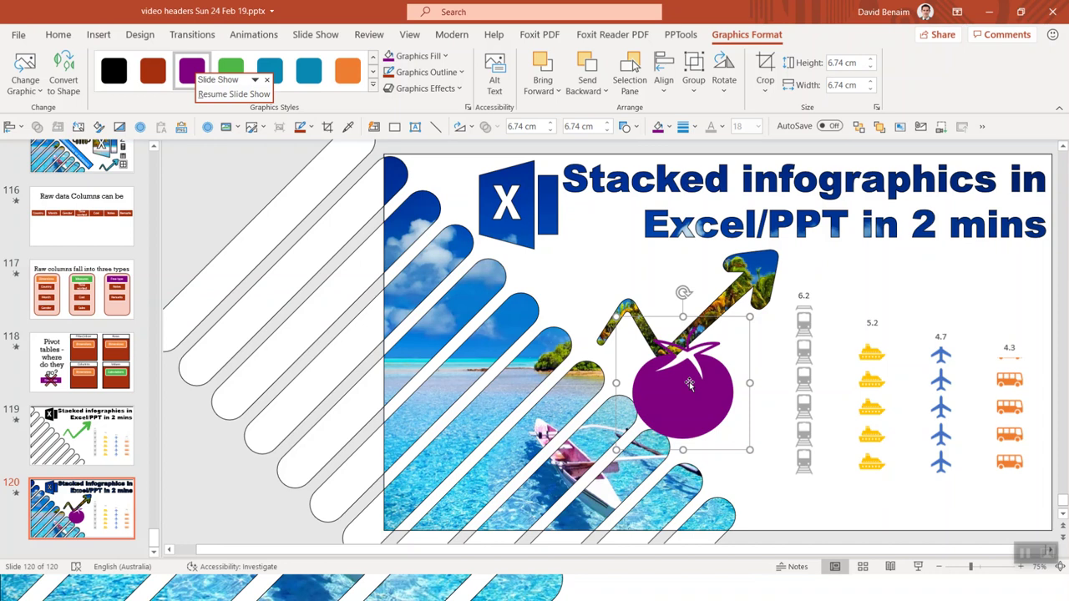
Delete the purple tomato graphic from slide 120
key("Delete")
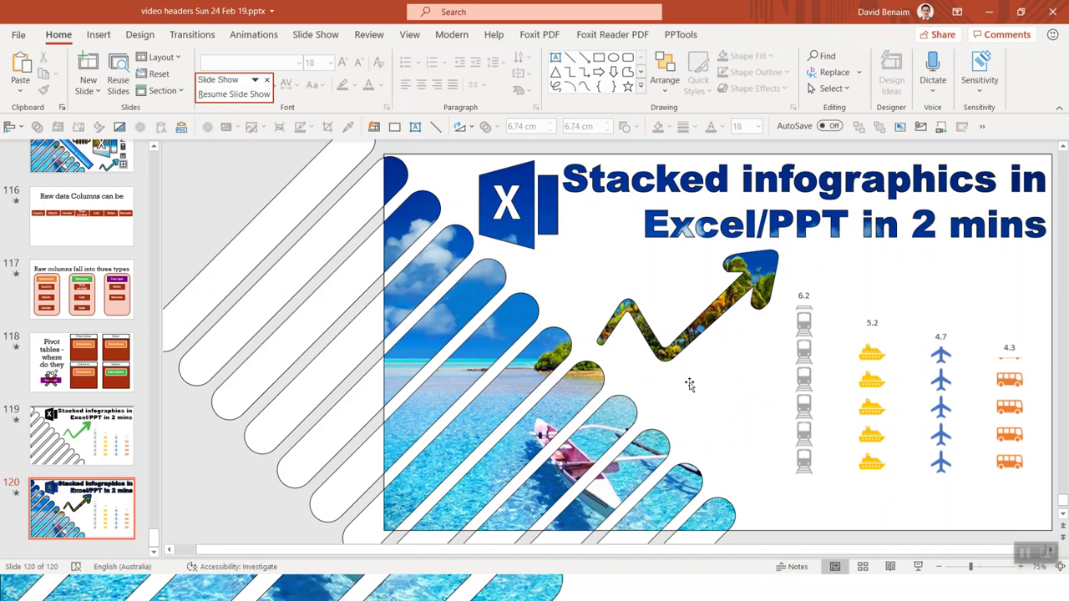